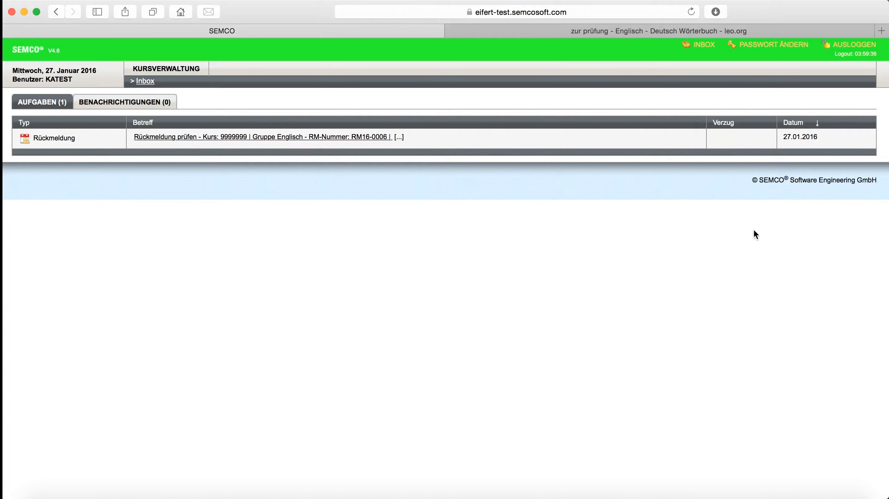
Open the returned Rückmeldung for Gruppe Englisch and add a Rückmeldetermin dated 18.01.2016 with type geleistet and 2 Stundeneinheiten
{"action": "left_click", "coordinate": [267, 141]}
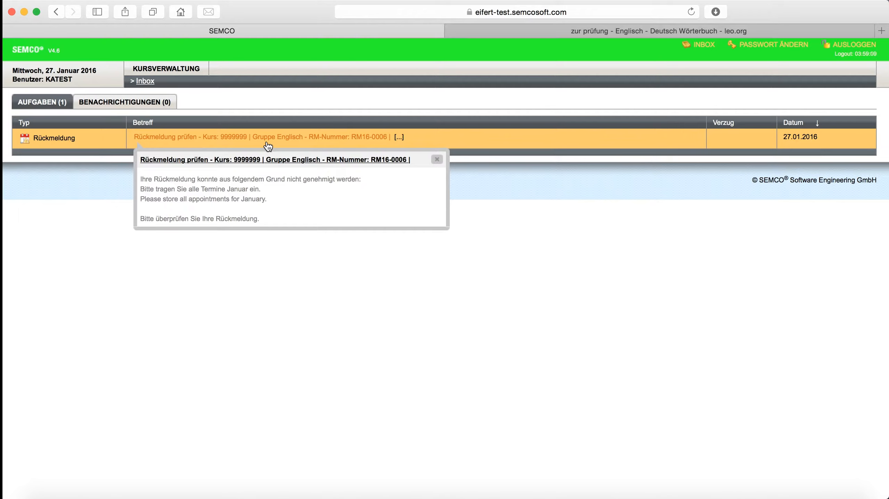
{"action": "left_click", "coordinate": [266, 141]}
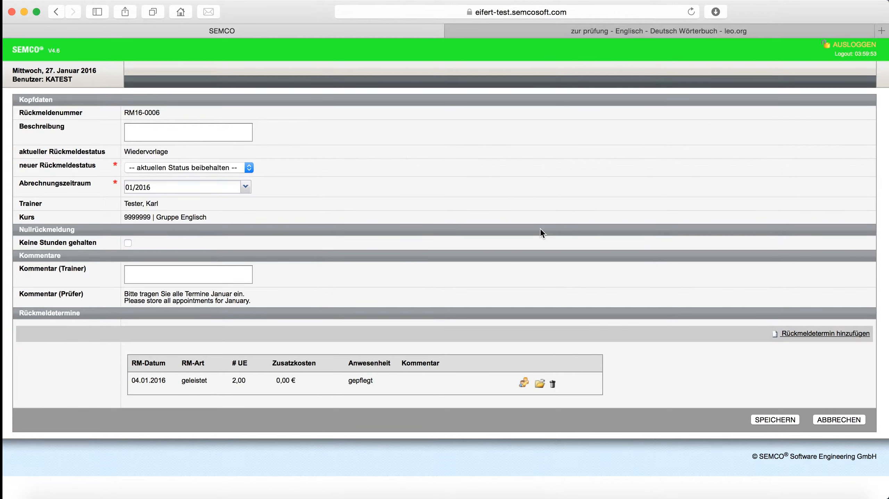
{"action": "left_click", "coordinate": [829, 335]}
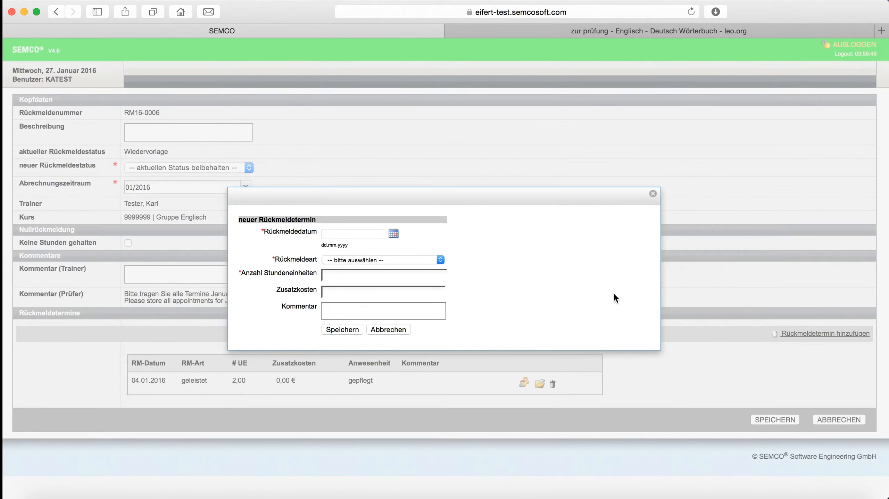
{"action": "type", "text": "18.1.2016"}
{"action": "left_click", "coordinate": [394, 234]}
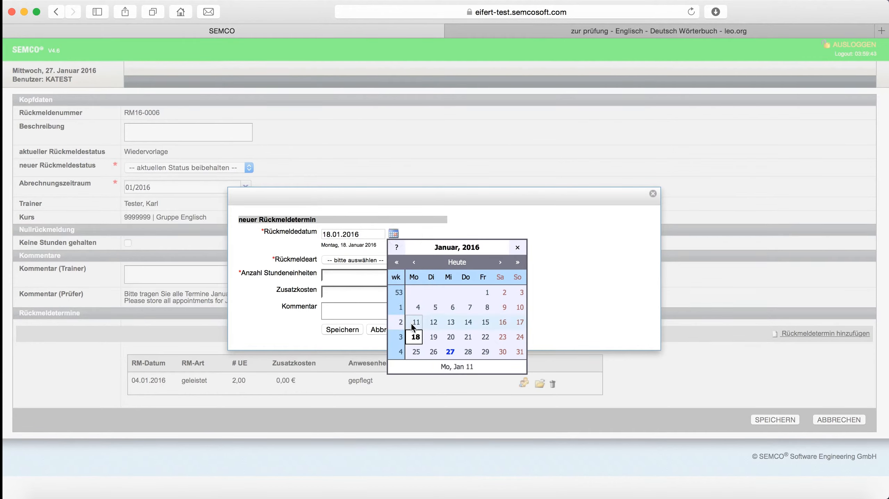
{"action": "left_click", "coordinate": [417, 337]}
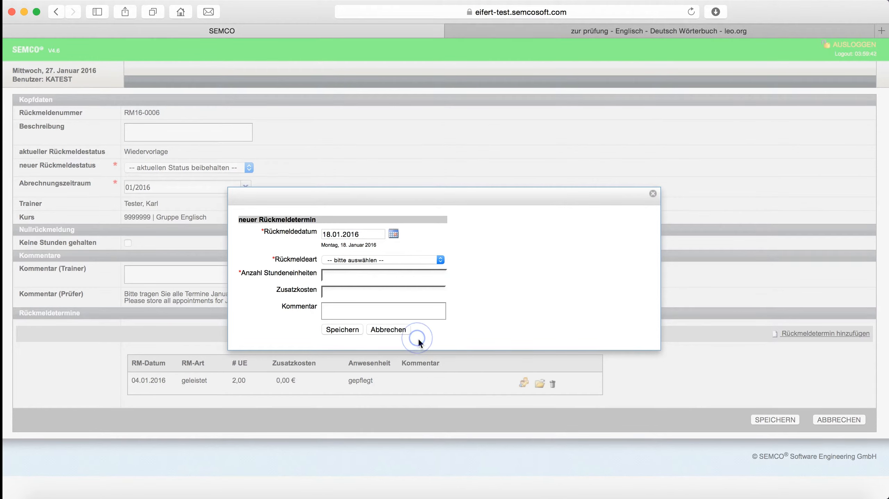
{"action": "left_click", "coordinate": [441, 260]}
{"action": "left_click", "coordinate": [434, 268]}
{"action": "left_click", "coordinate": [433, 276]}
{"action": "type", "text": "2"}
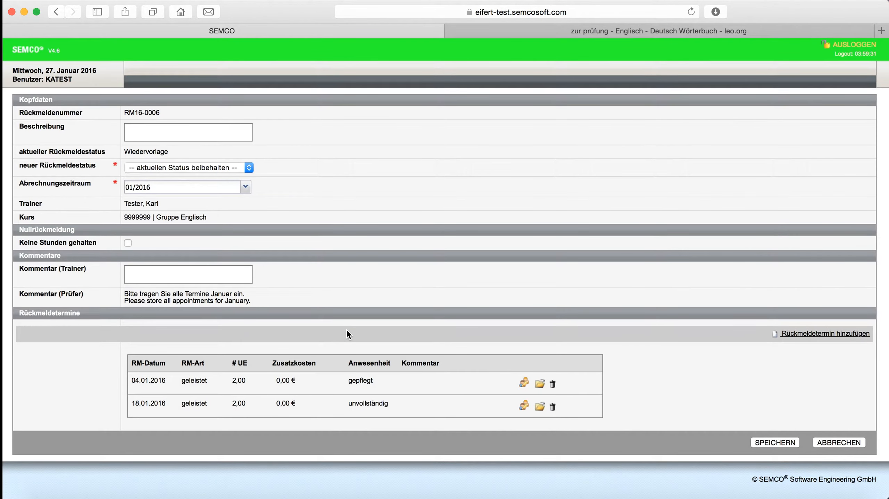
Record all participants as present for the 18.01.2016 appointment and save the attendance
{"action": "left_click", "coordinate": [523, 407]}
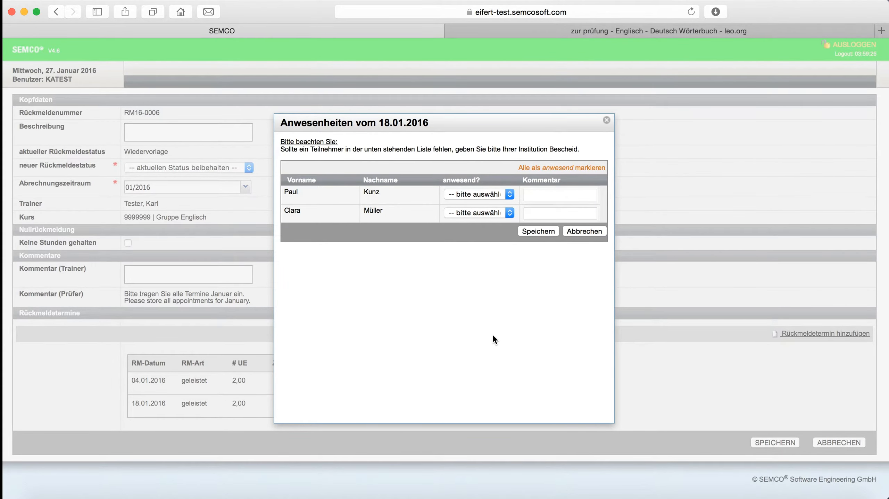
{"action": "left_click", "coordinate": [563, 167]}
{"action": "left_click", "coordinate": [531, 231]}
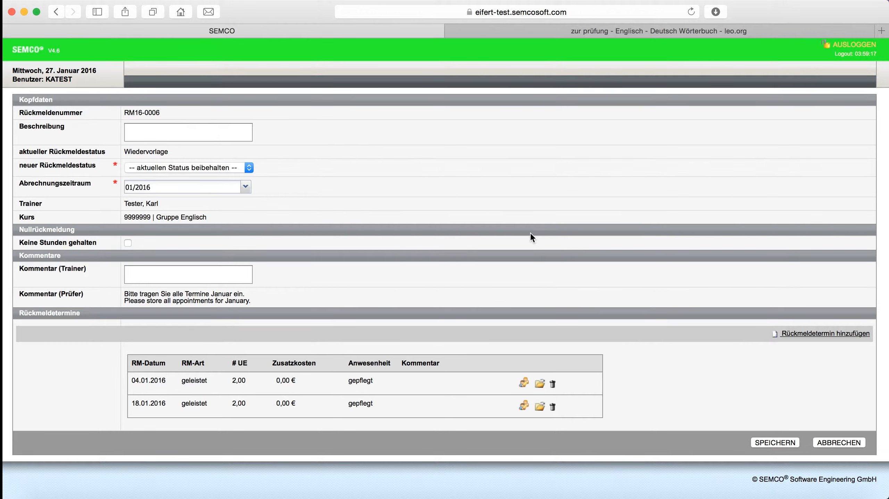
Submit the Rückmeldung with the new status zur Prüfung, confirm the submission, and display the Rückmeldungen in progress
{"action": "left_click", "coordinate": [250, 167]}
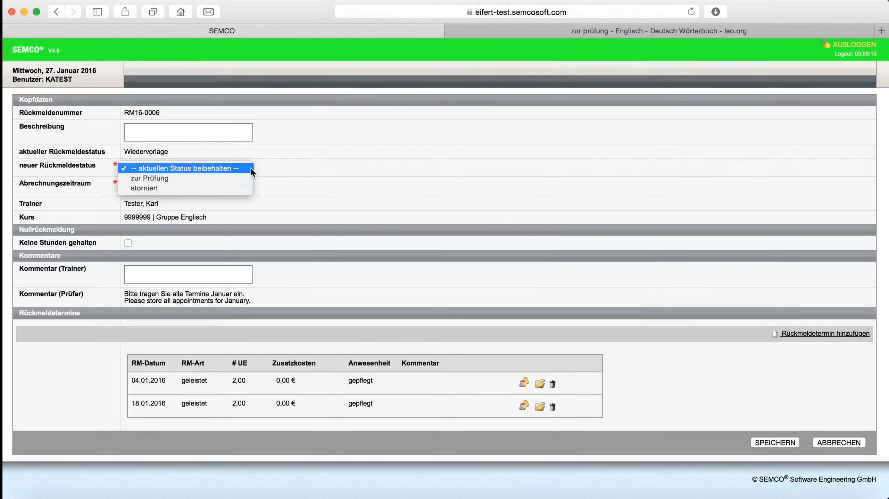
{"action": "left_click", "coordinate": [238, 179]}
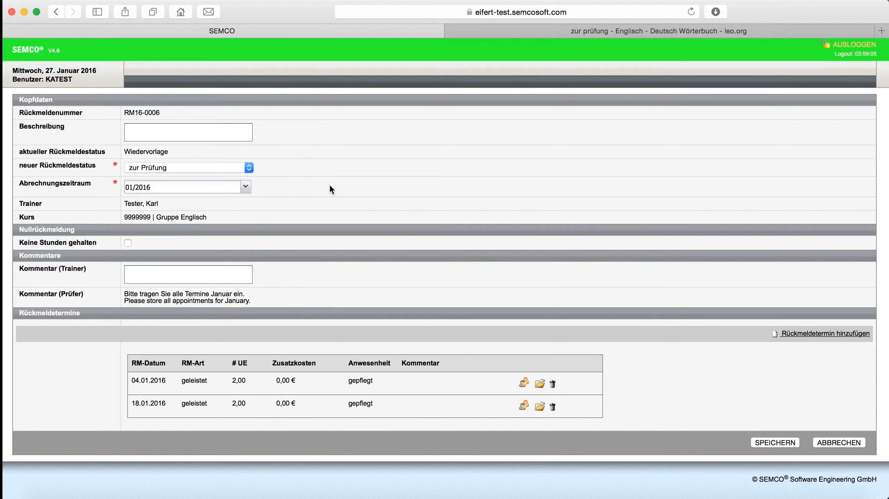
{"action": "left_click", "coordinate": [773, 442]}
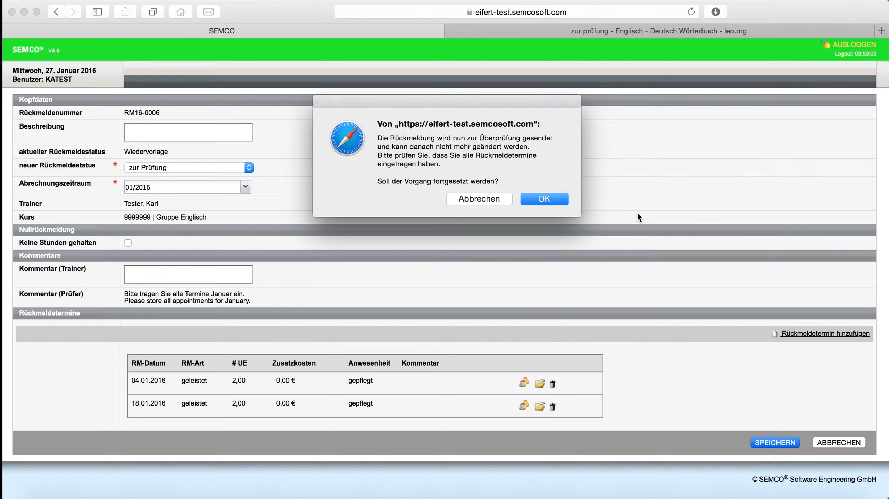
{"action": "left_click", "coordinate": [545, 199]}
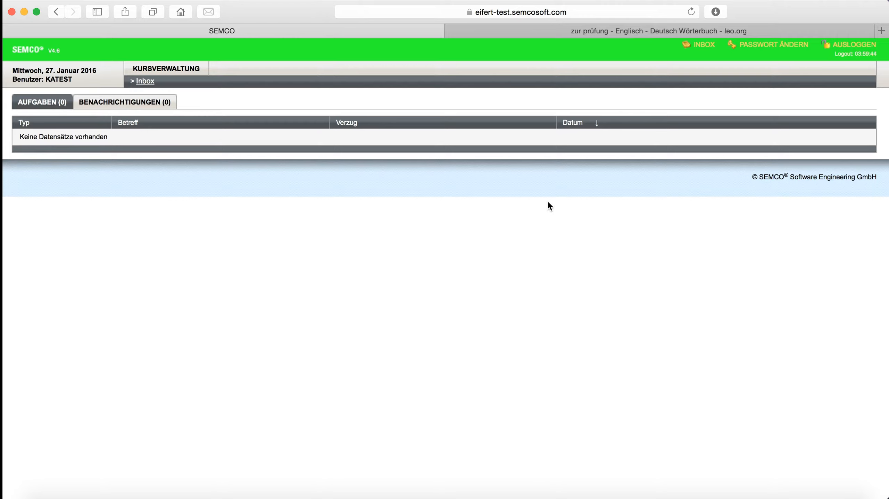
{"action": "left_click", "coordinate": [180, 72]}
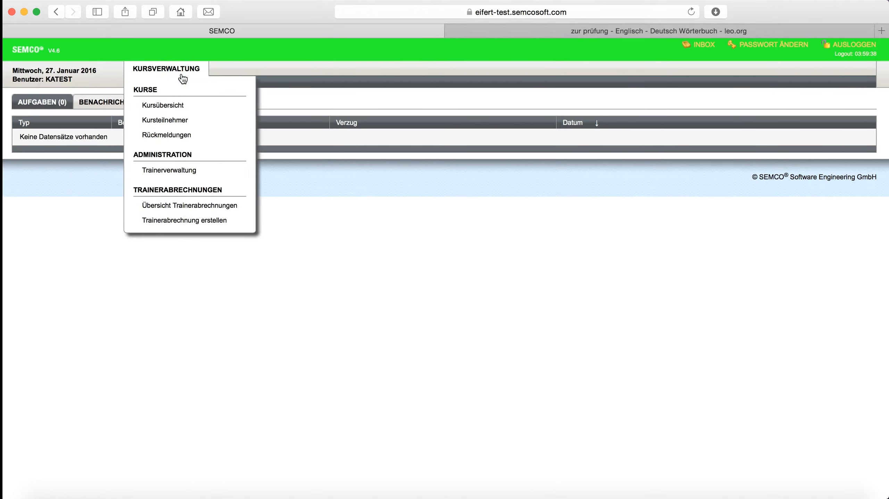
{"action": "left_click", "coordinate": [183, 140]}
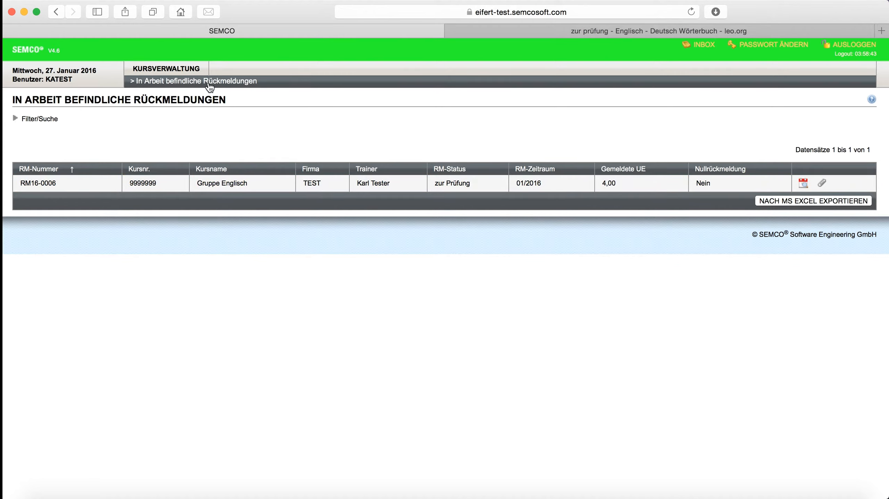
Create a Trainerabrechnung from the 12/2015 Rückmeldung of course 1298 with Rechnungsnummer 12345, then save and open it
{"action": "left_click", "coordinate": [169, 69]}
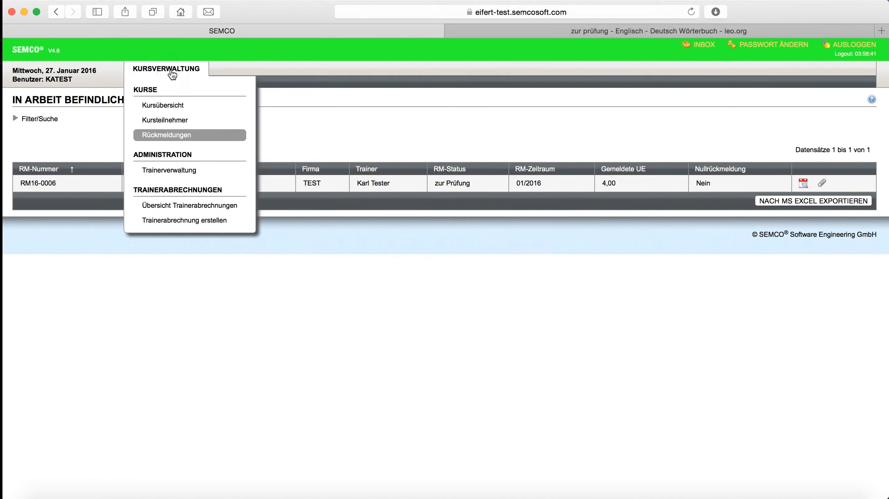
{"action": "left_click", "coordinate": [191, 225]}
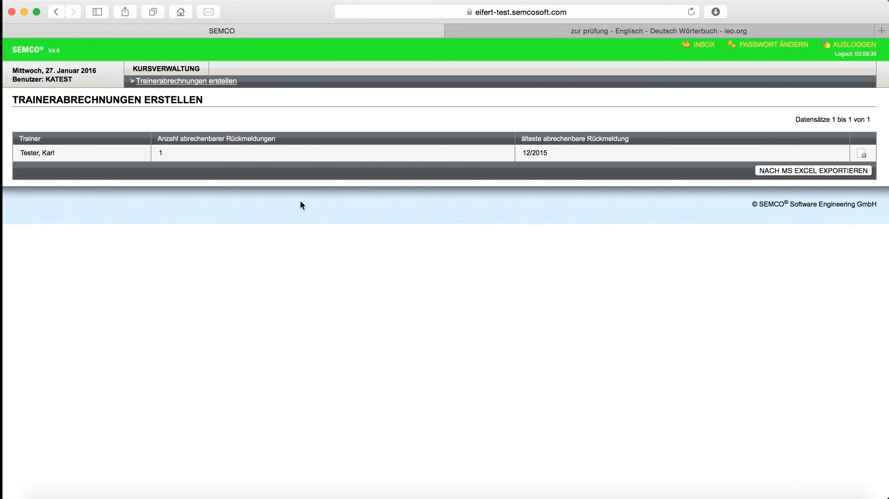
{"action": "left_click", "coordinate": [868, 157]}
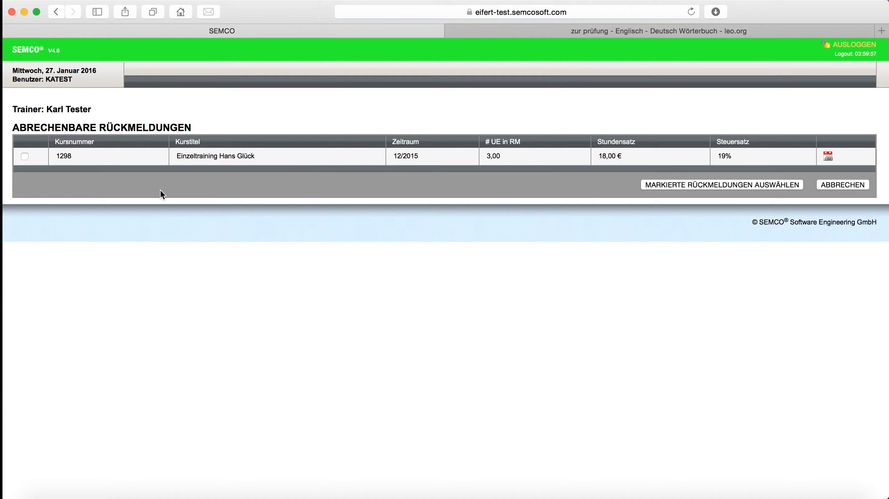
{"action": "left_click", "coordinate": [24, 156]}
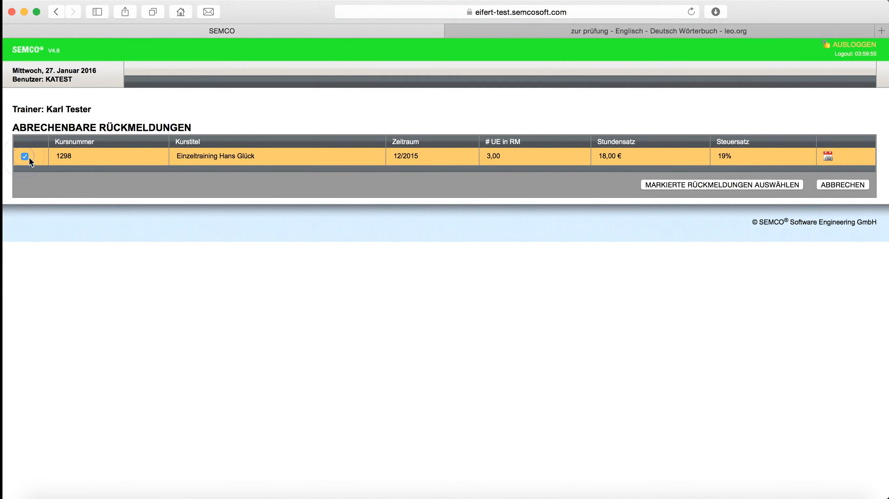
{"action": "left_click", "coordinate": [748, 186]}
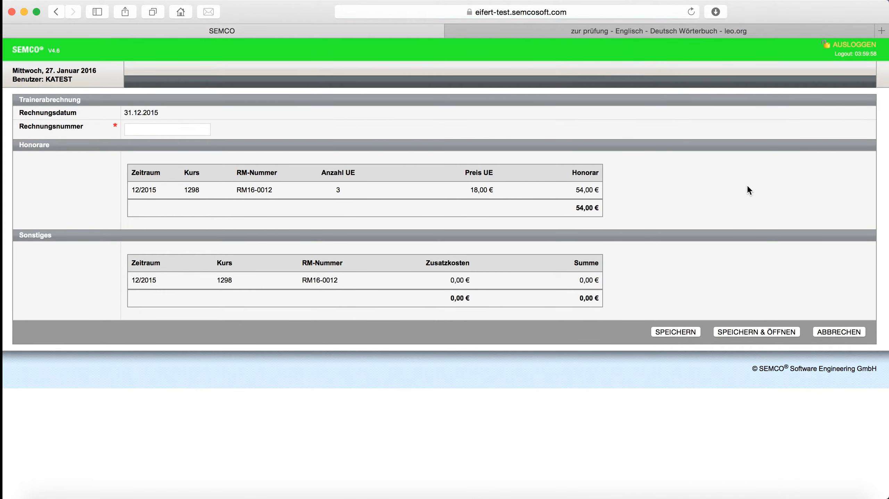
{"action": "left_click", "coordinate": [197, 131]}
{"action": "type", "text": "12345"}
{"action": "left_click", "coordinate": [762, 334]}
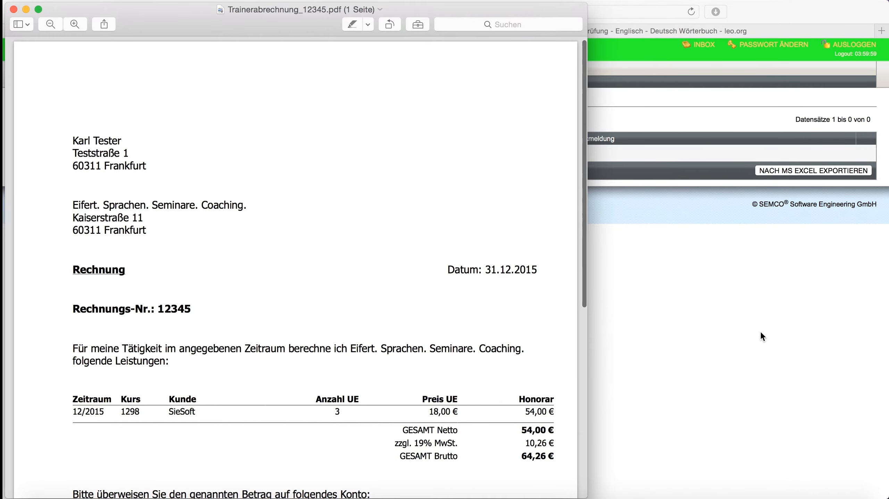
Review the generated invoice PDF from the addresses and fee table to the bank details, then close it
{"action": "scroll", "coordinate": [507, 189], "scroll_direction": "down", "scroll_amount": 5}
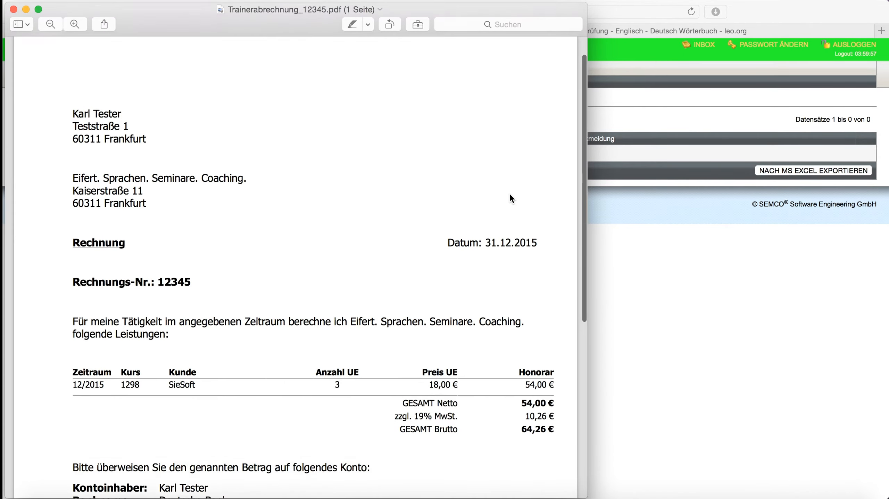
{"action": "scroll", "coordinate": [488, 189], "scroll_direction": "up", "scroll_amount": 5}
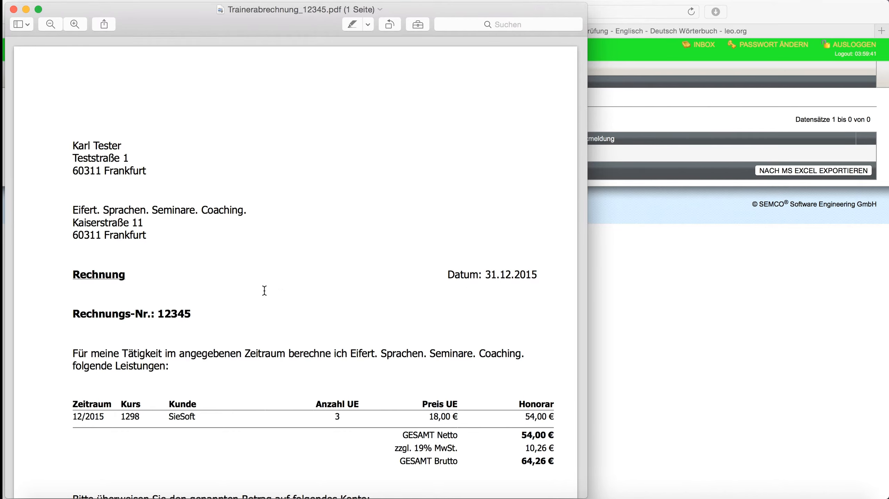
{"action": "scroll", "coordinate": [354, 294], "scroll_direction": "down", "scroll_amount": 5}
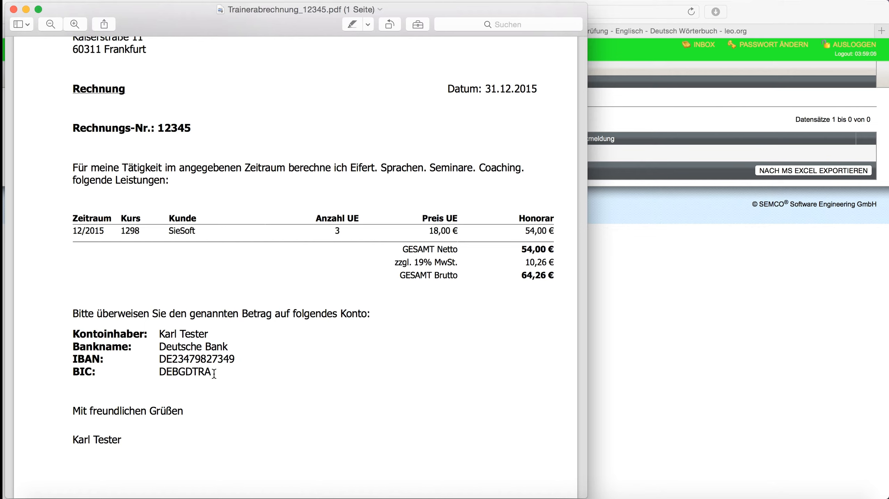
{"action": "scroll", "coordinate": [375, 374], "scroll_direction": "down", "scroll_amount": 5}
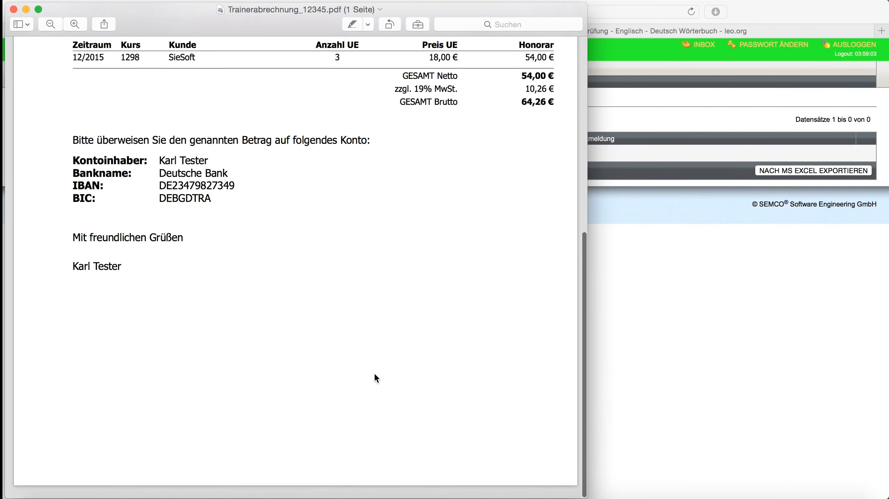
{"action": "scroll", "coordinate": [374, 372], "scroll_direction": "up", "scroll_amount": 10}
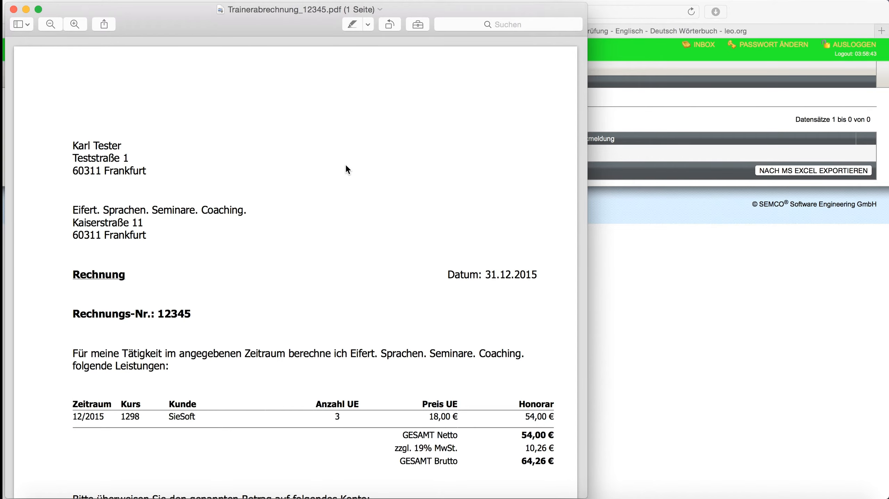
{"action": "scroll", "coordinate": [298, 181], "scroll_direction": "down", "scroll_amount": 10}
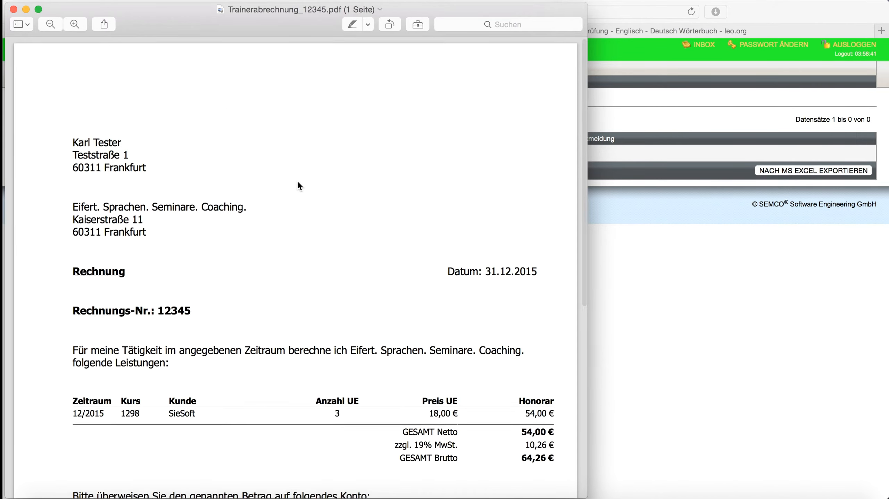
{"action": "scroll", "coordinate": [297, 179], "scroll_direction": "up", "scroll_amount": 10}
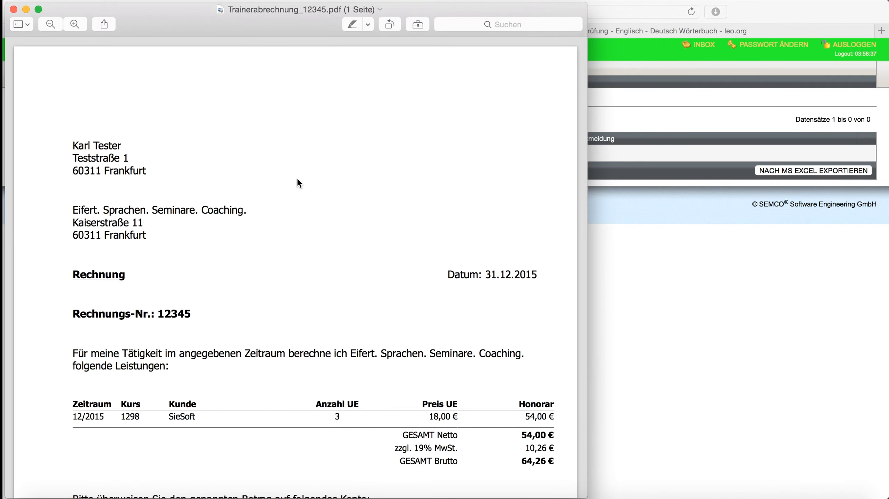
{"action": "left_click", "coordinate": [14, 11]}
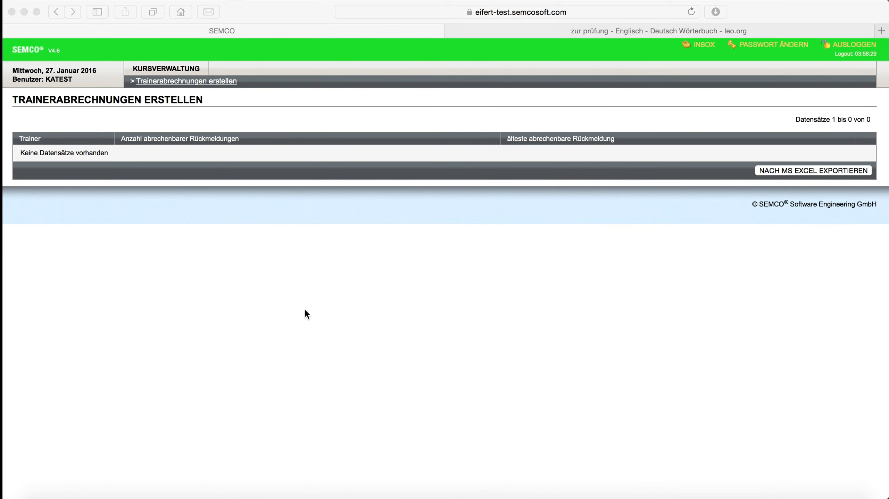
Display the Trainerabrechnungen overview, check the document management of invoice 12345, and return to the overview
{"action": "left_click", "coordinate": [173, 72]}
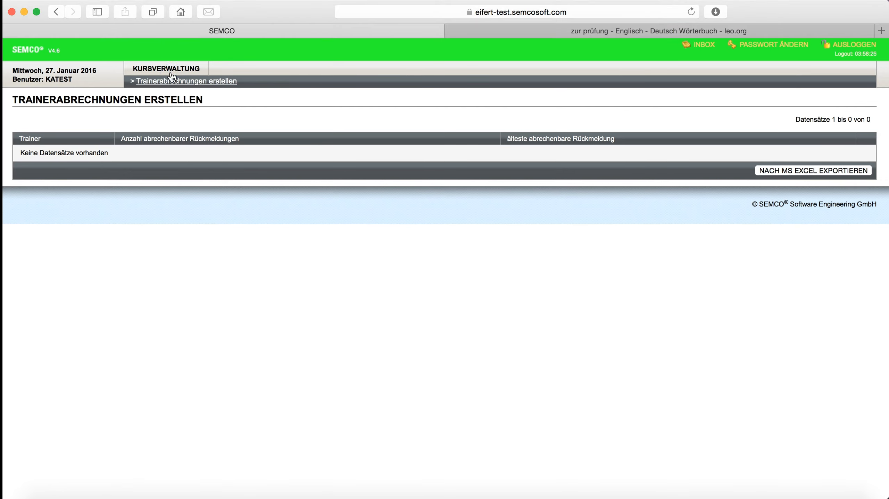
{"action": "left_click", "coordinate": [173, 76]}
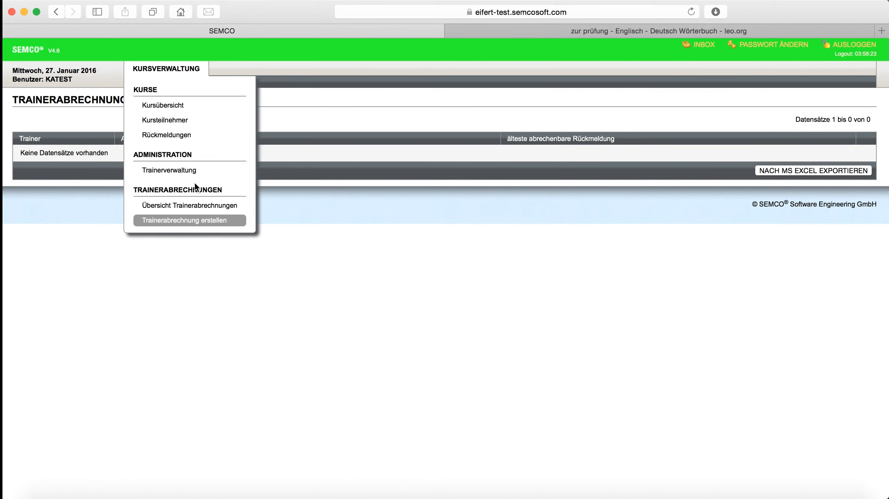
{"action": "left_click", "coordinate": [188, 204]}
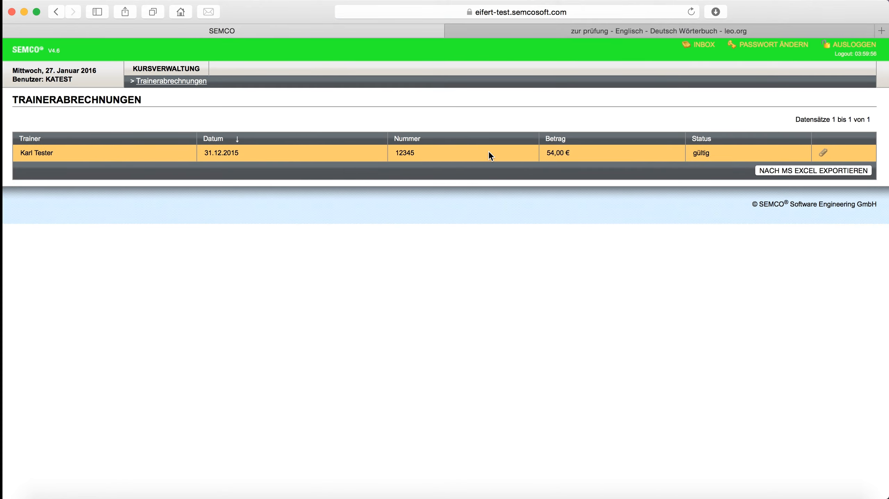
{"action": "left_click", "coordinate": [825, 153]}
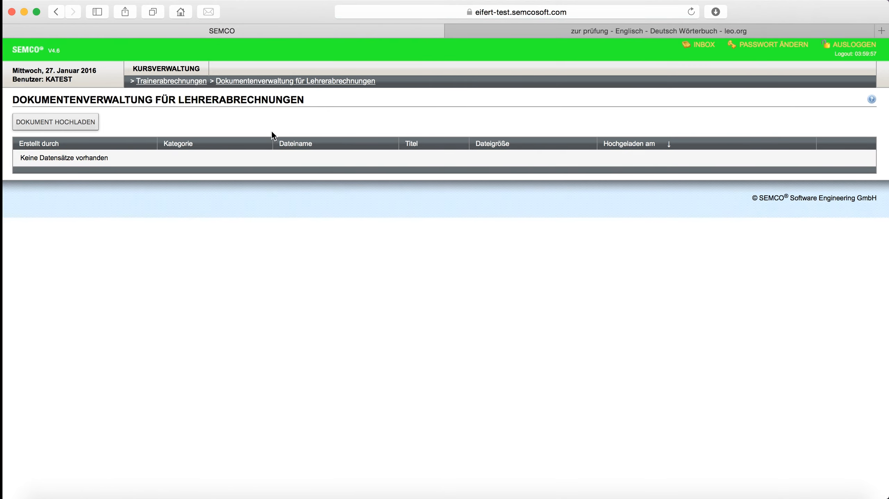
{"action": "left_click", "coordinate": [194, 82]}
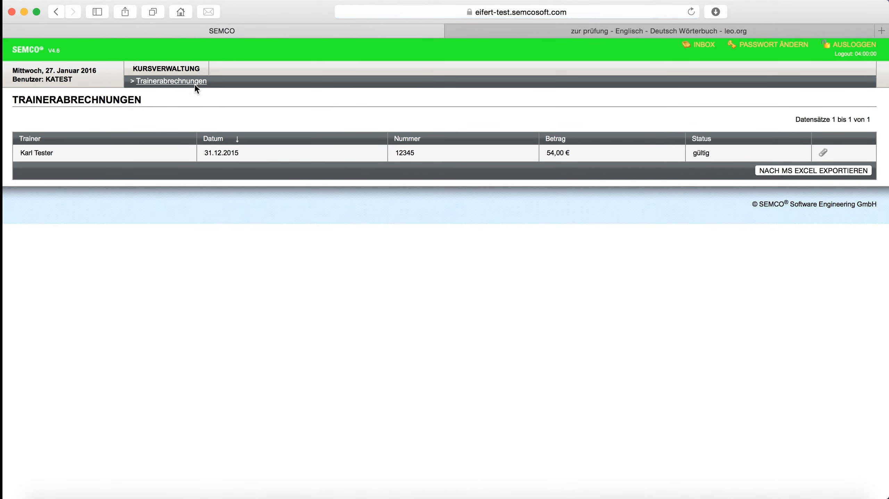